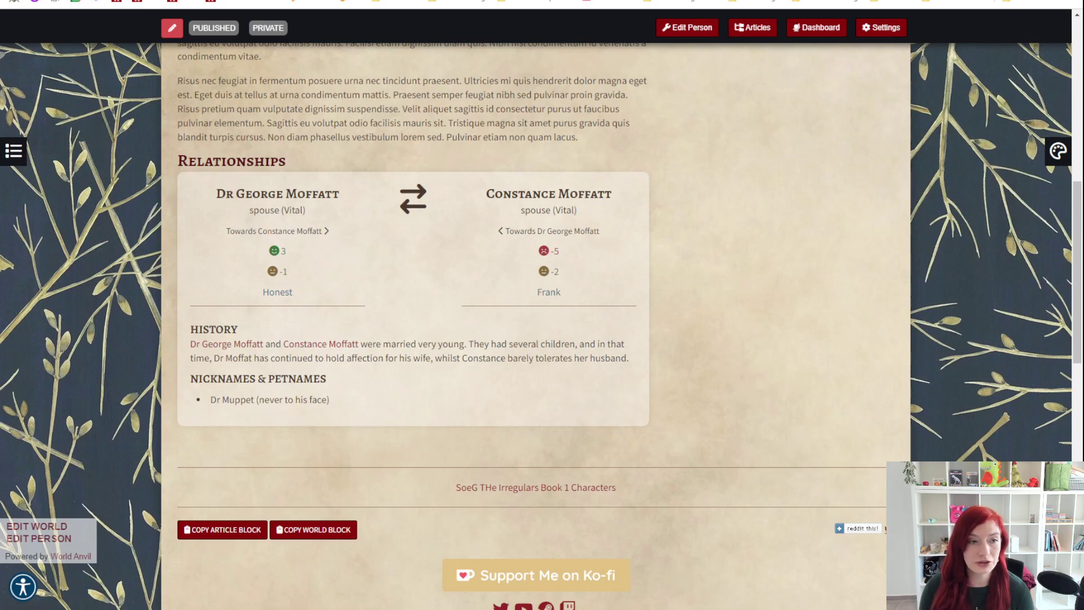
# Review the existing spouse relationship card on Dr George Moffatt's published article
pyautogui.moveTo(179, 161); pyautogui.dragTo(716, 322)
pyautogui.click(715, 321)
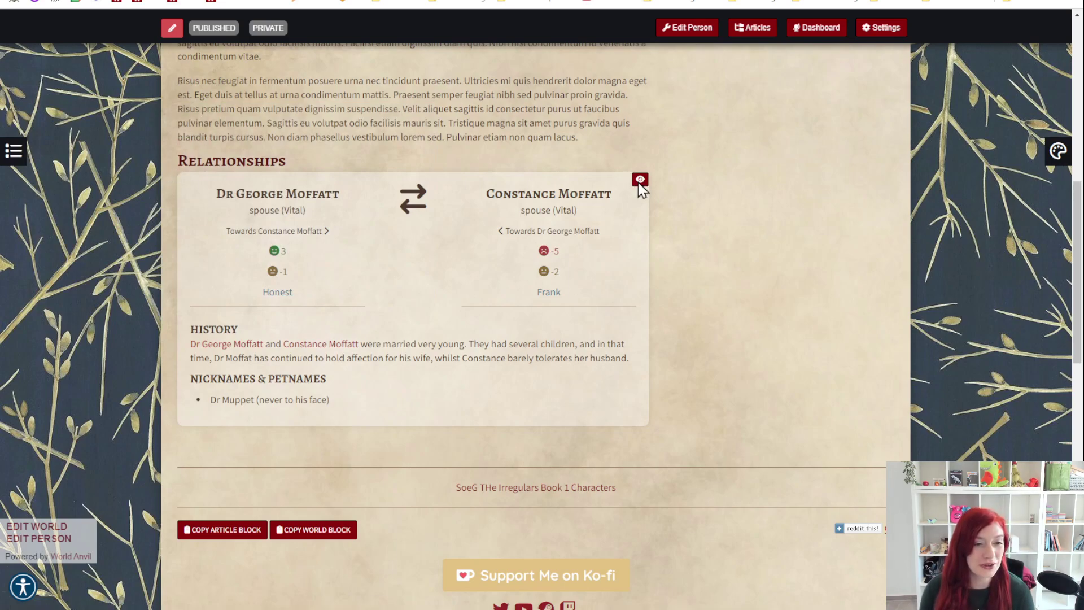
pyautogui.scroll(9, 723, 225)
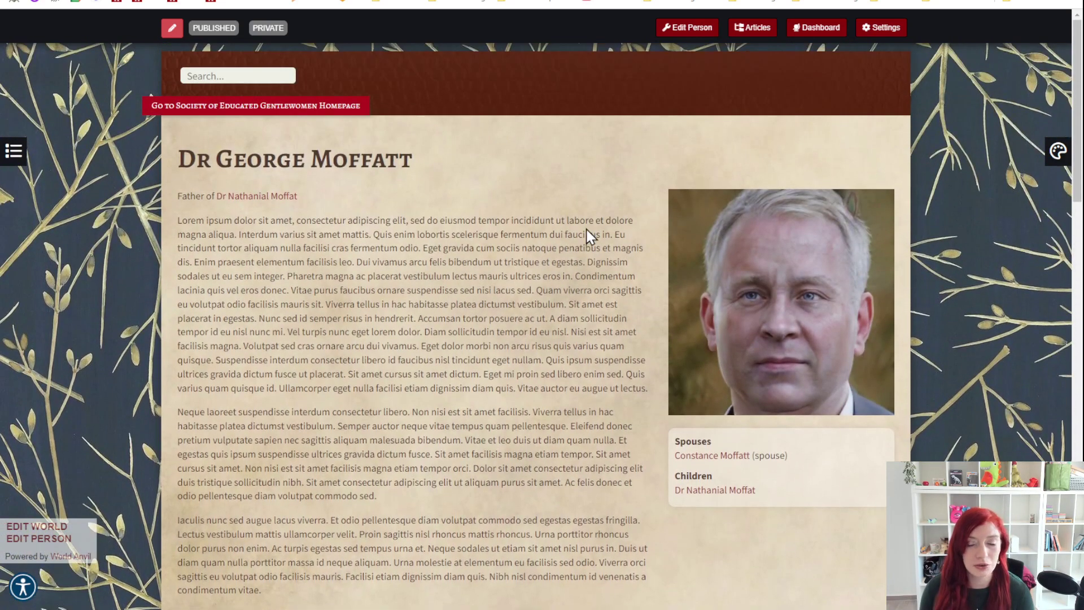
pyautogui.scroll(-9, 586, 232)
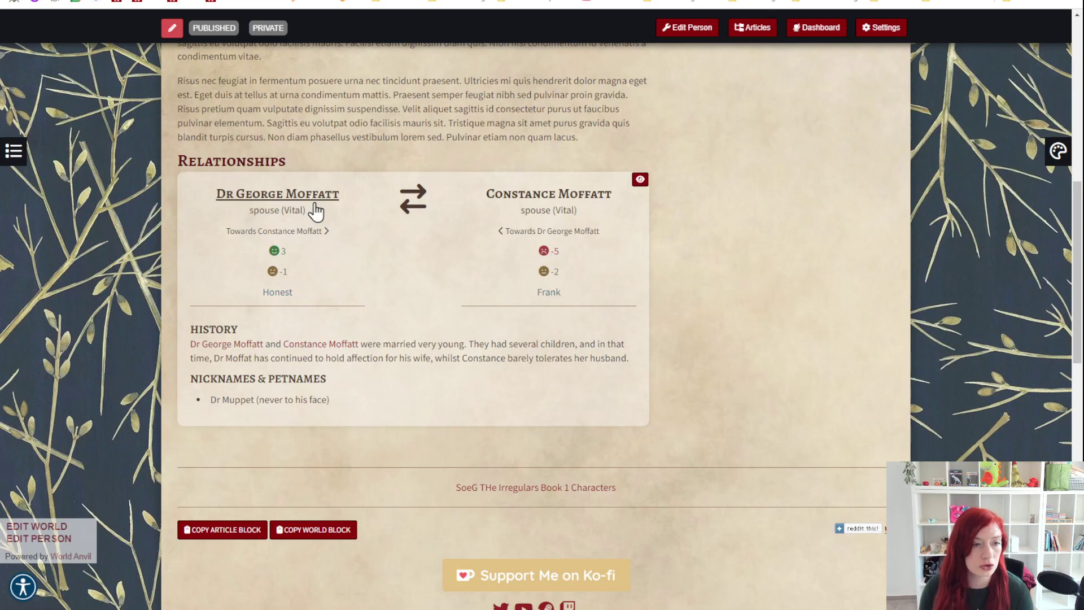
pyautogui.scroll(10, 384, 155)
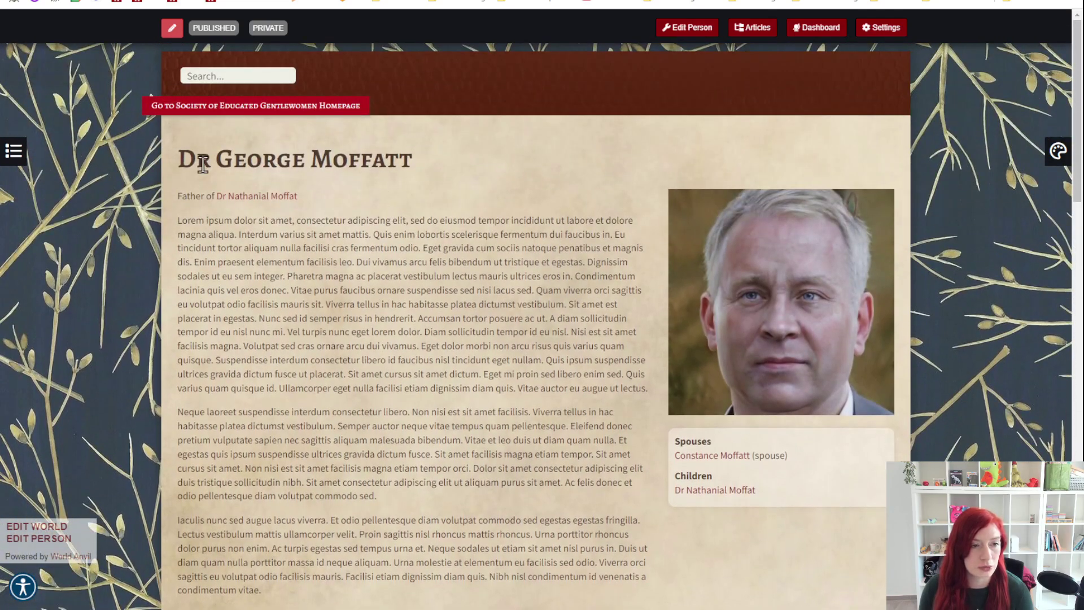
pyautogui.scroll(-10, 448, 219)
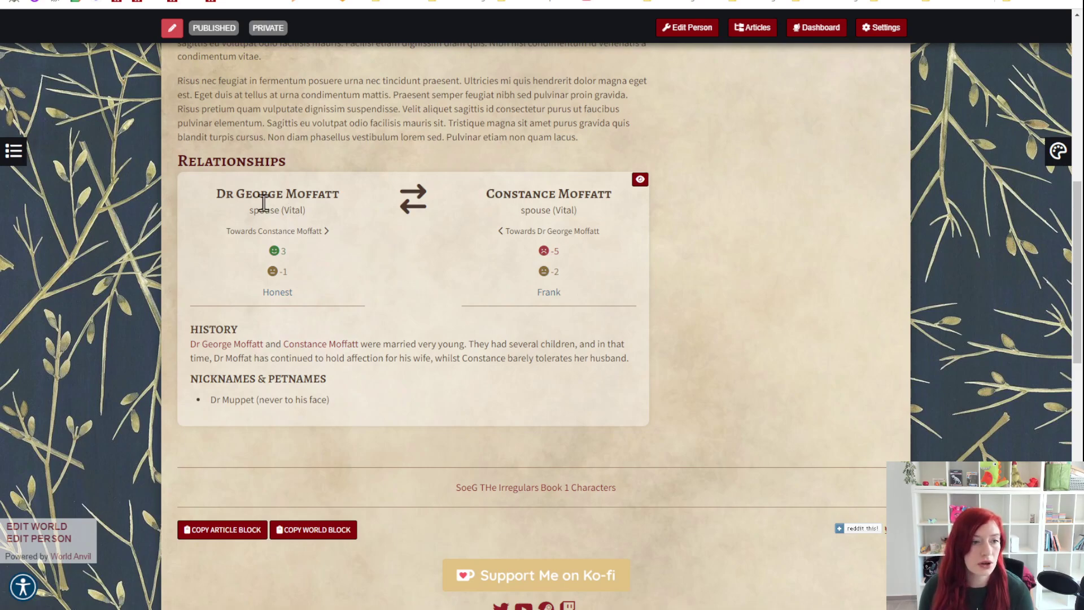
pyautogui.moveTo(247, 211); pyautogui.dragTo(282, 210)
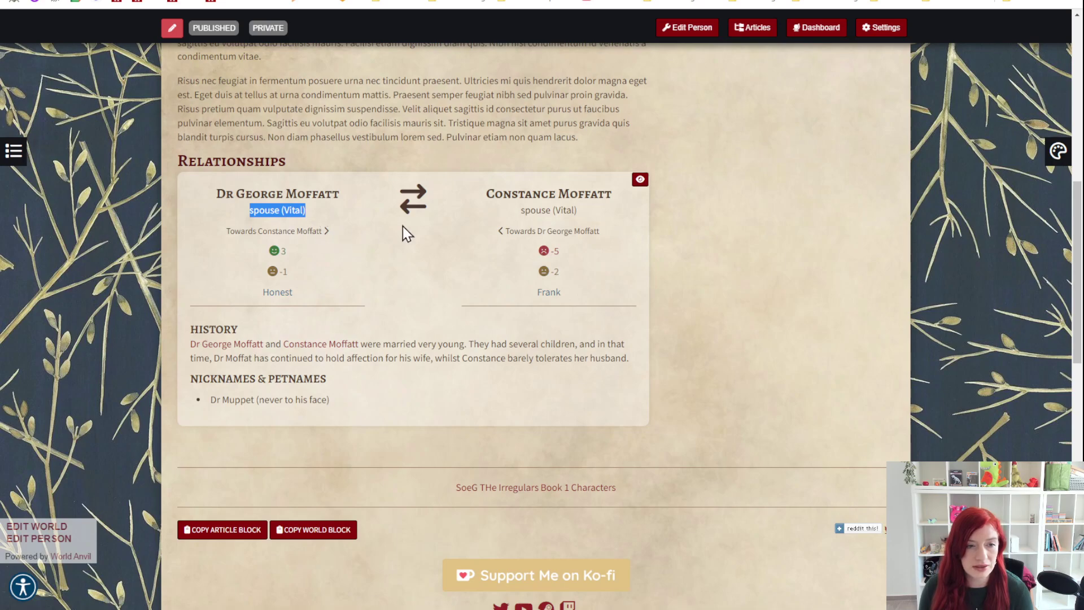
pyautogui.moveTo(277, 255)
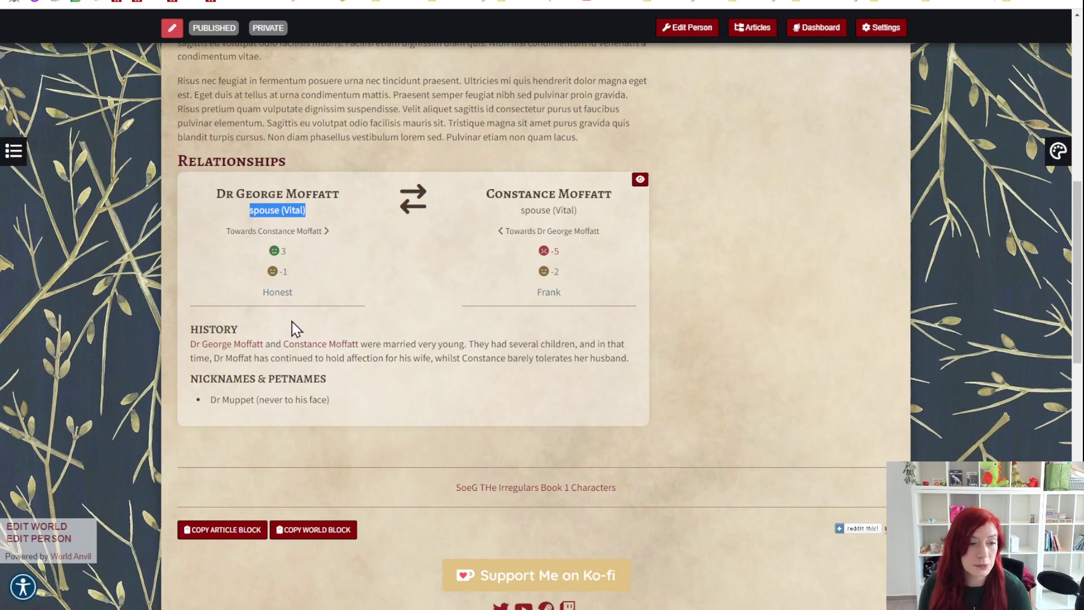
pyautogui.click(350, 402)
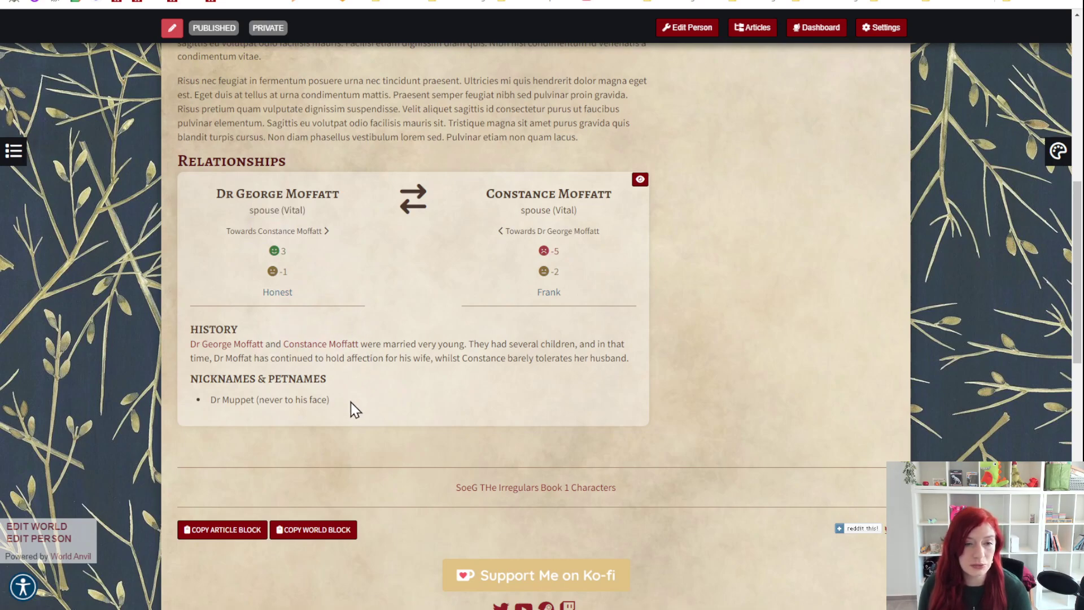
pyautogui.scroll(2, 352, 402)
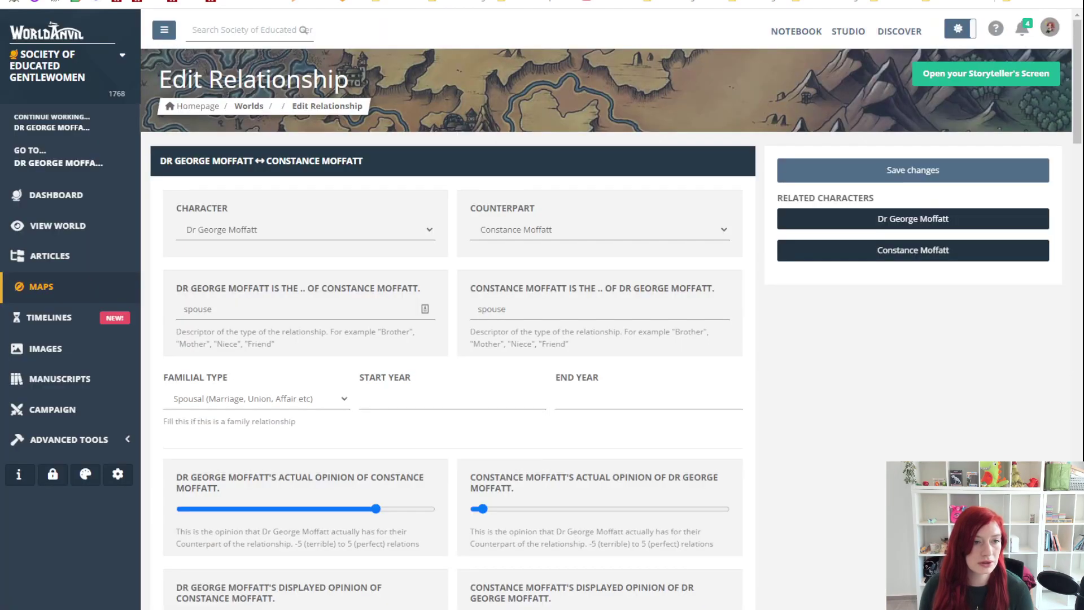
# Back in the article editor, start a new character relationship from the Relationships settings
pyautogui.hotkey('alt', 'Left')
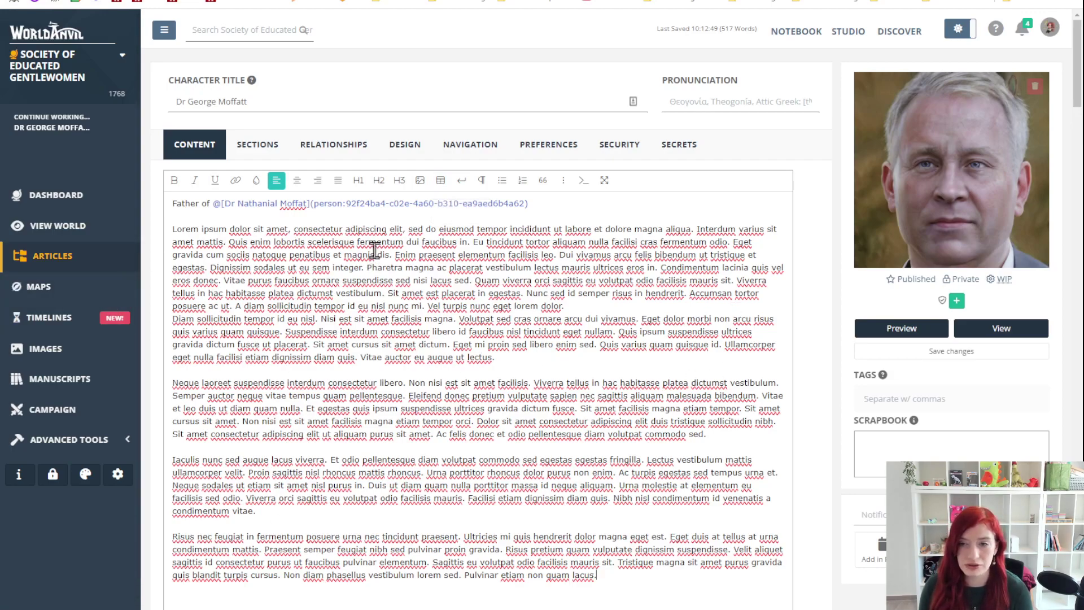
pyautogui.click(339, 151)
pyautogui.scroll(-1, 437, 167)
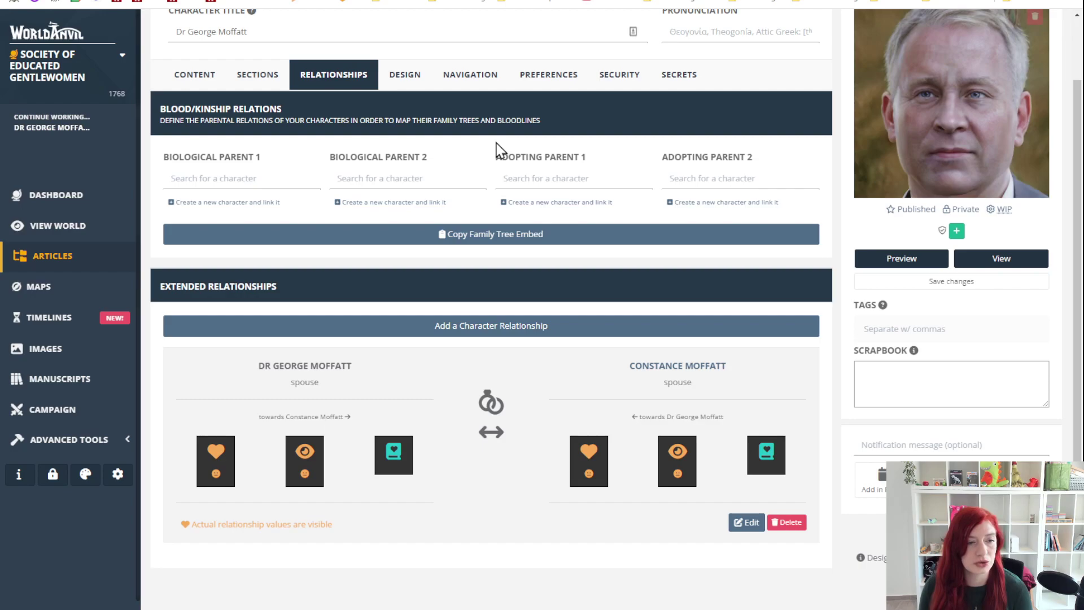
pyautogui.moveTo(325, 289); pyautogui.dragTo(150, 289)
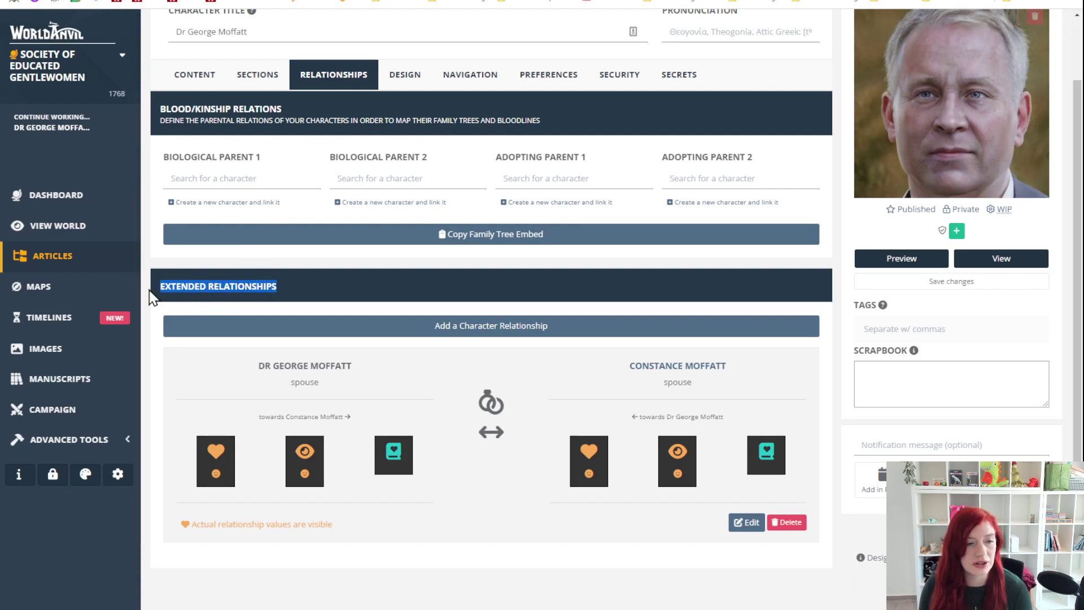
pyautogui.click(466, 333)
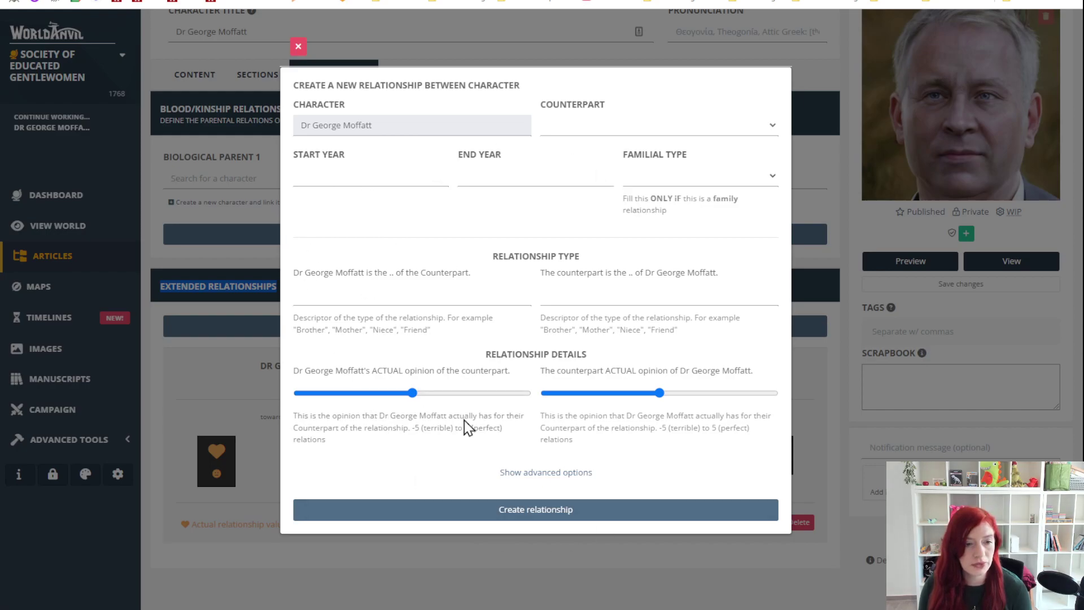
pyautogui.click(545, 473)
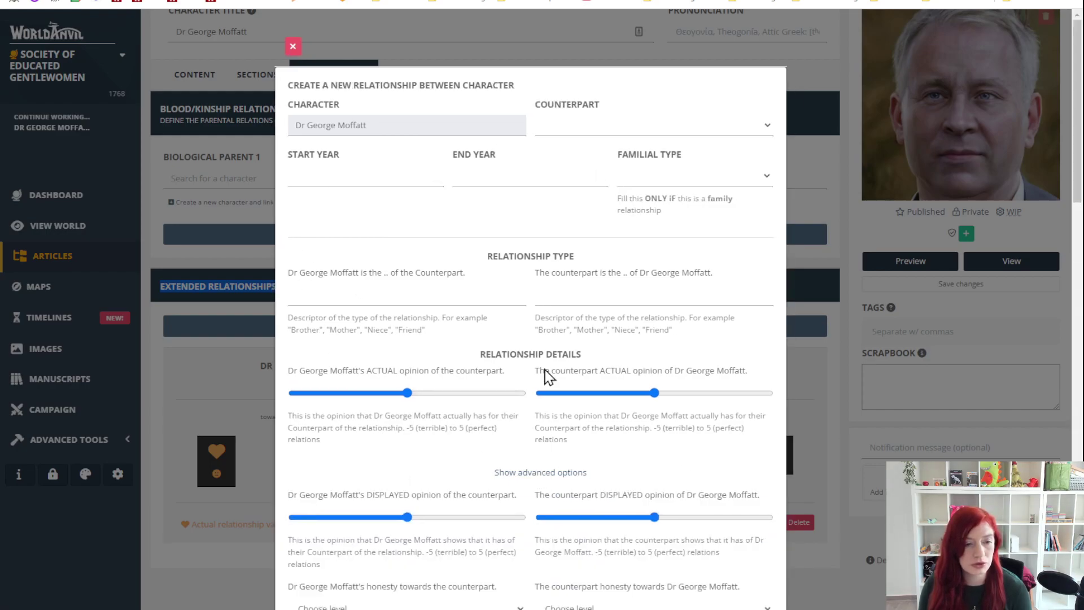
pyautogui.scroll(-2, 545, 477)
pyautogui.click(546, 366)
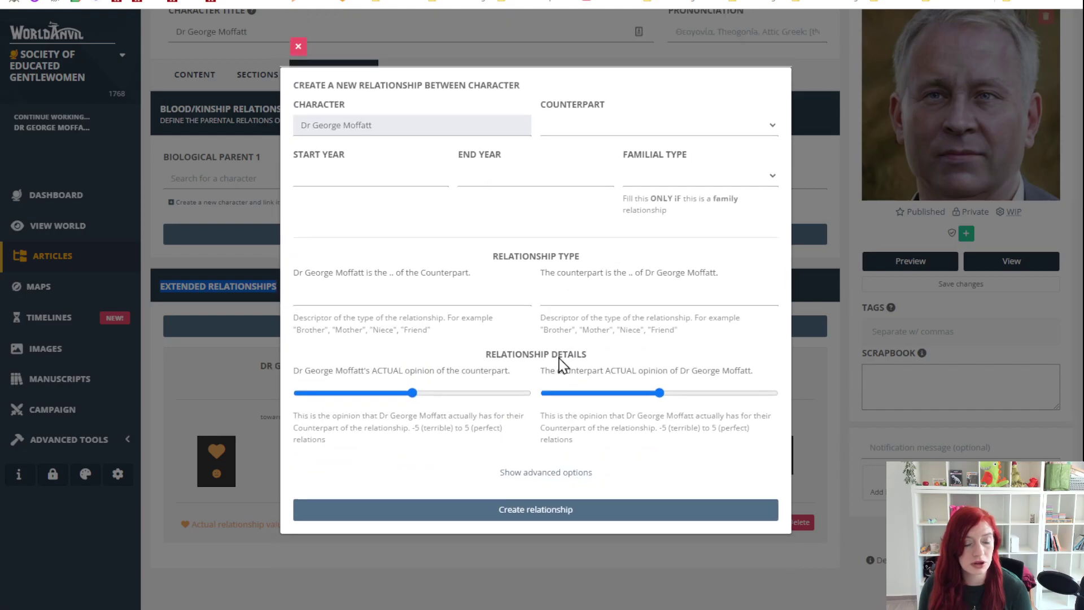
pyautogui.click(378, 125)
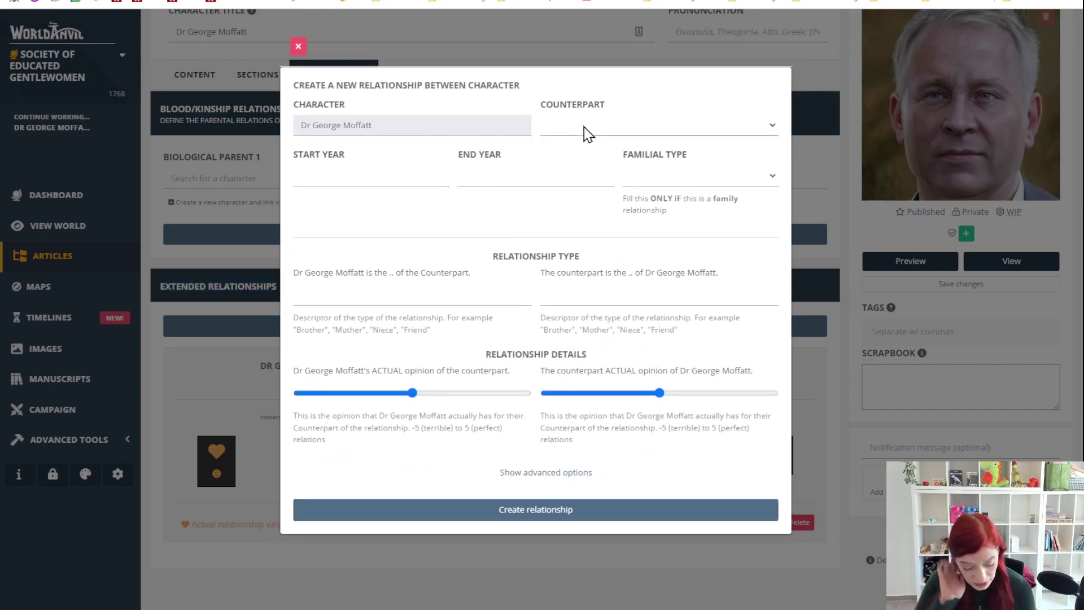
pyautogui.click(614, 314)
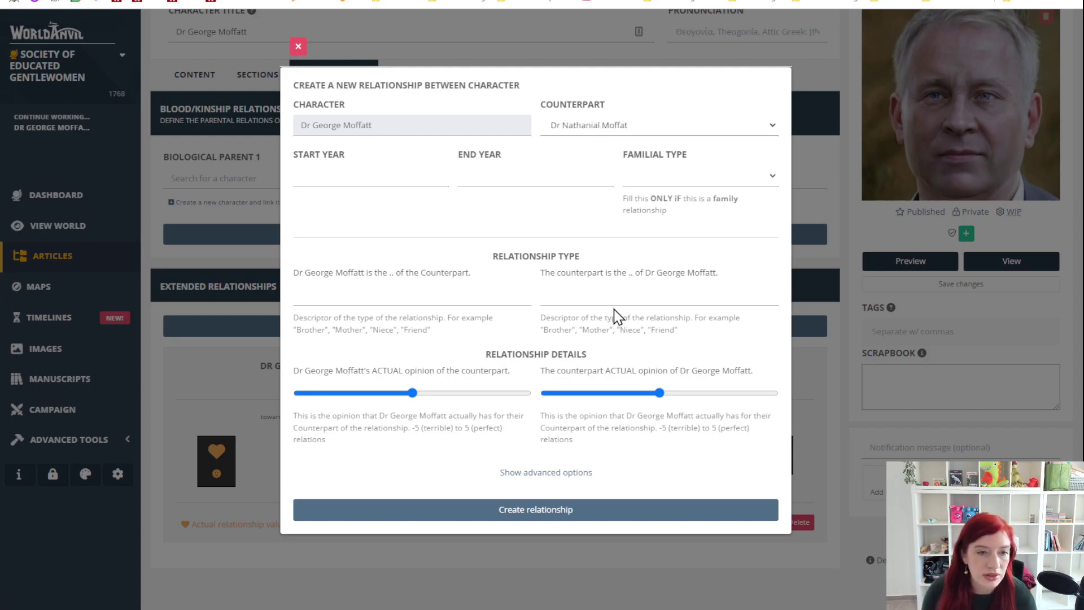
# Leave the start and end years blank and enter 'father' as George's relationship type
pyautogui.click(364, 172)
pyautogui.click(496, 179)
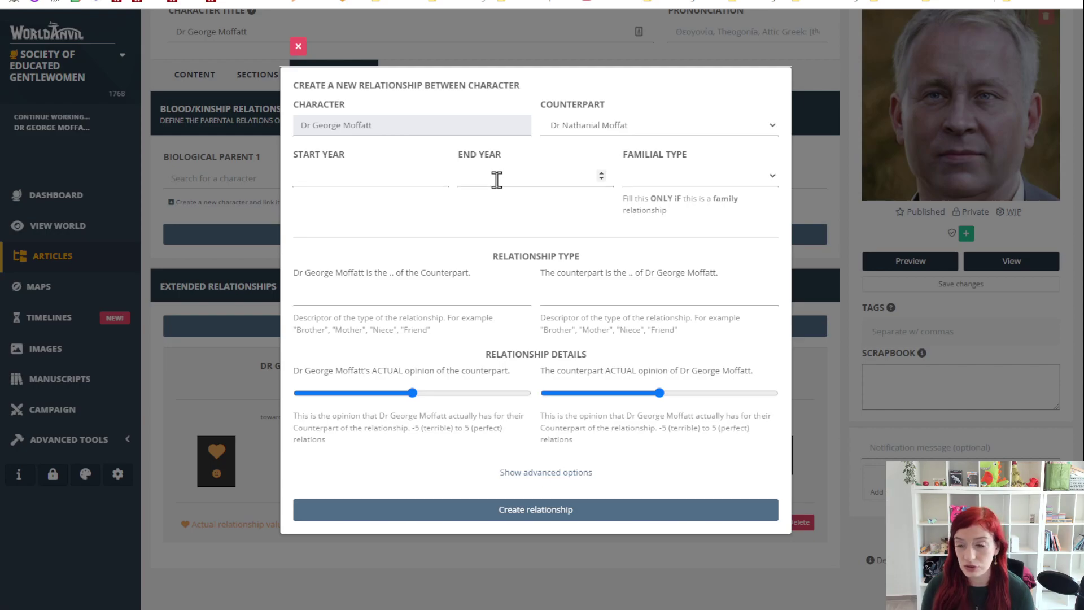
pyautogui.click(682, 179)
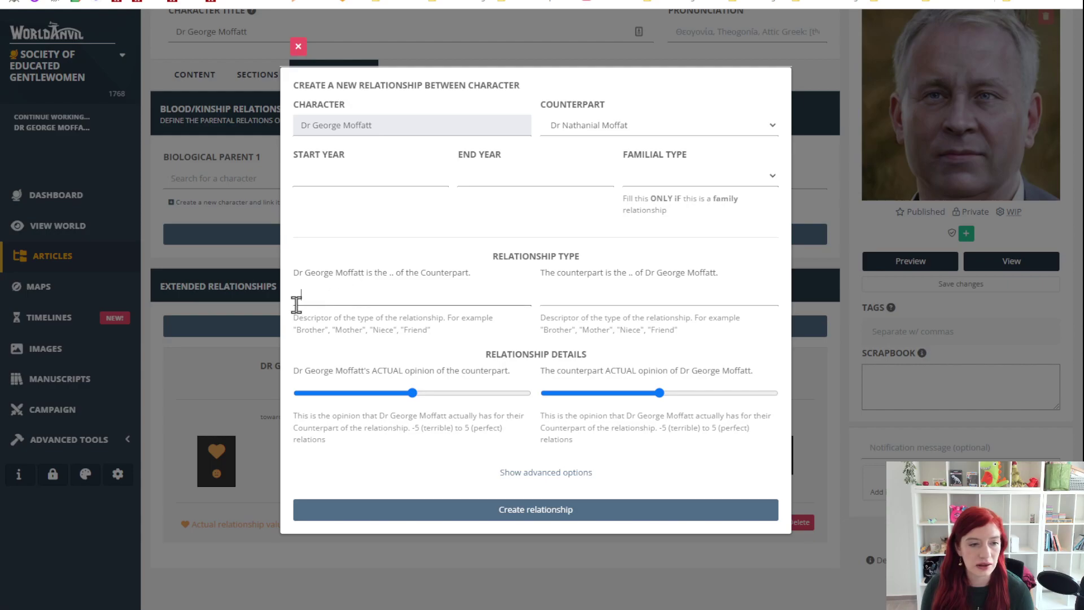
pyautogui.click(303, 281)
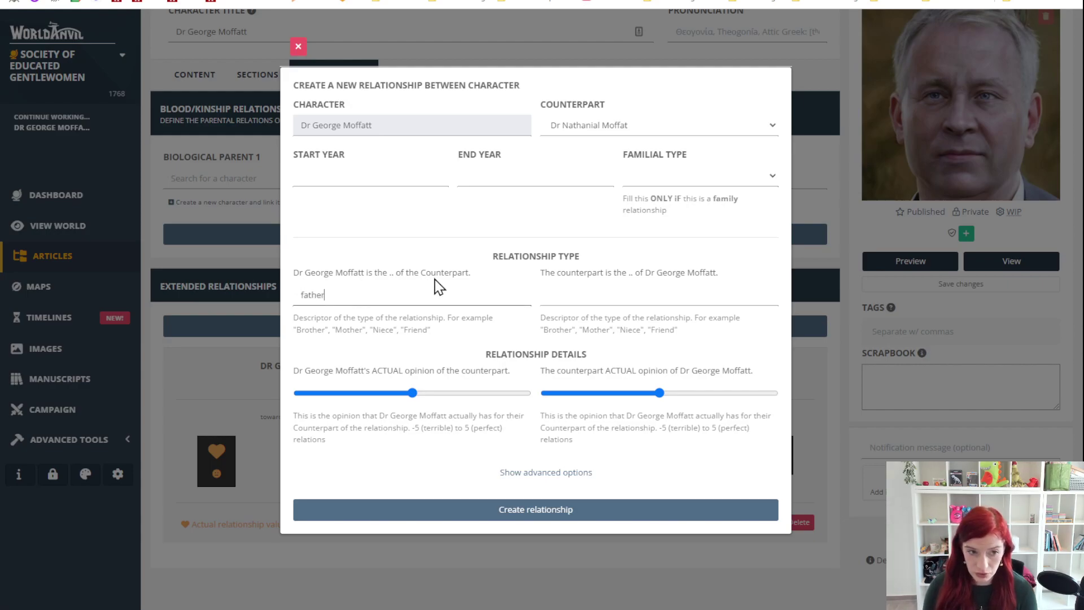
pyautogui.click(586, 306)
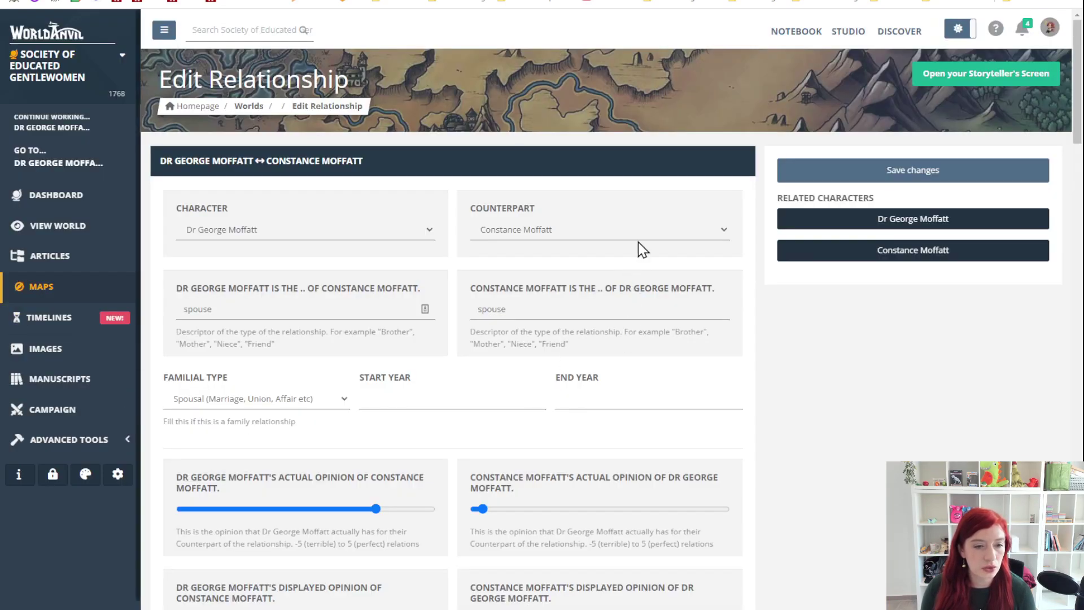
# Lower George's actual and displayed opinions of his son and raise the son's opinions of him
pyautogui.scroll(-4, 642, 247)
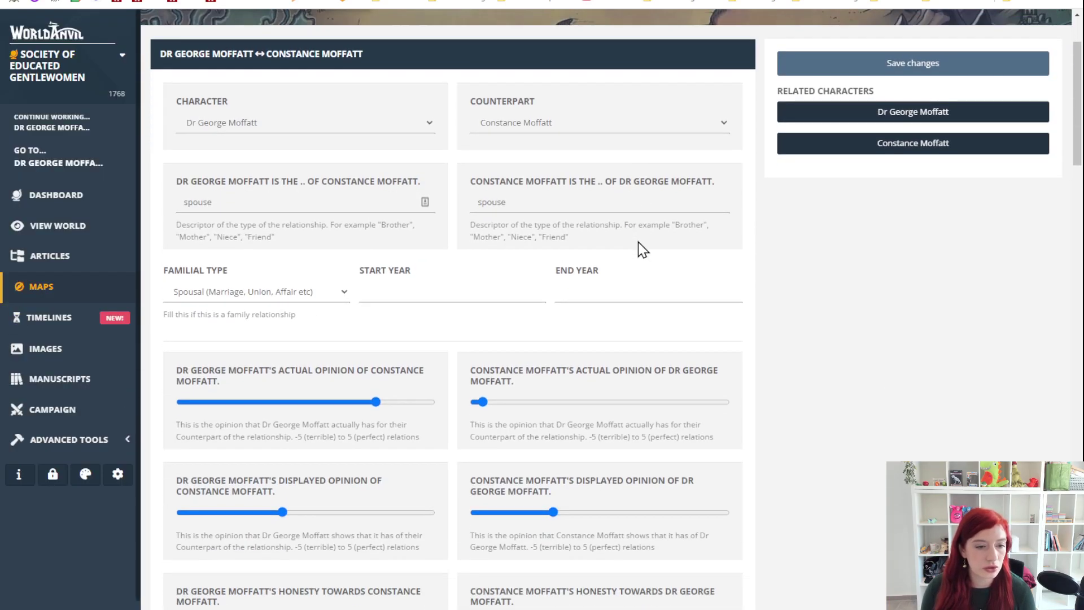
pyautogui.scroll(2, 641, 247)
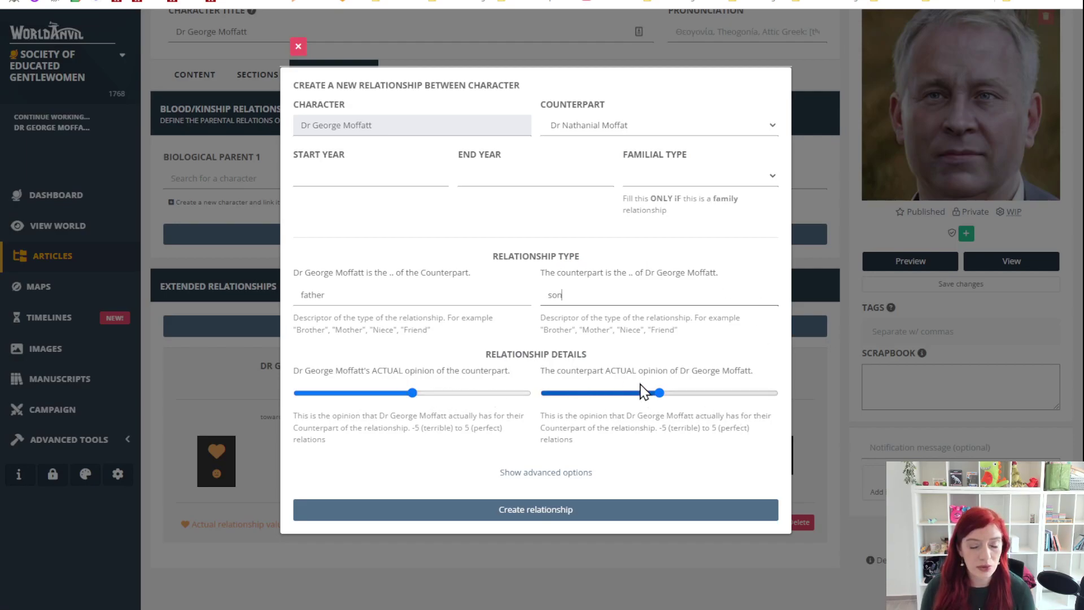
pyautogui.moveTo(411, 393); pyautogui.dragTo(325, 396)
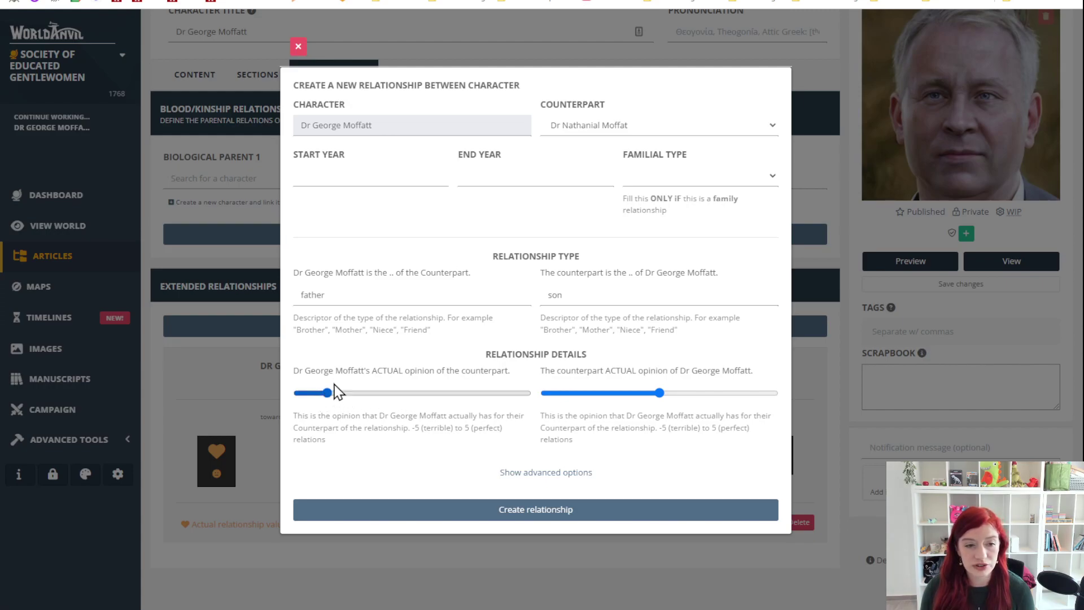
pyautogui.moveTo(660, 393); pyautogui.dragTo(756, 397)
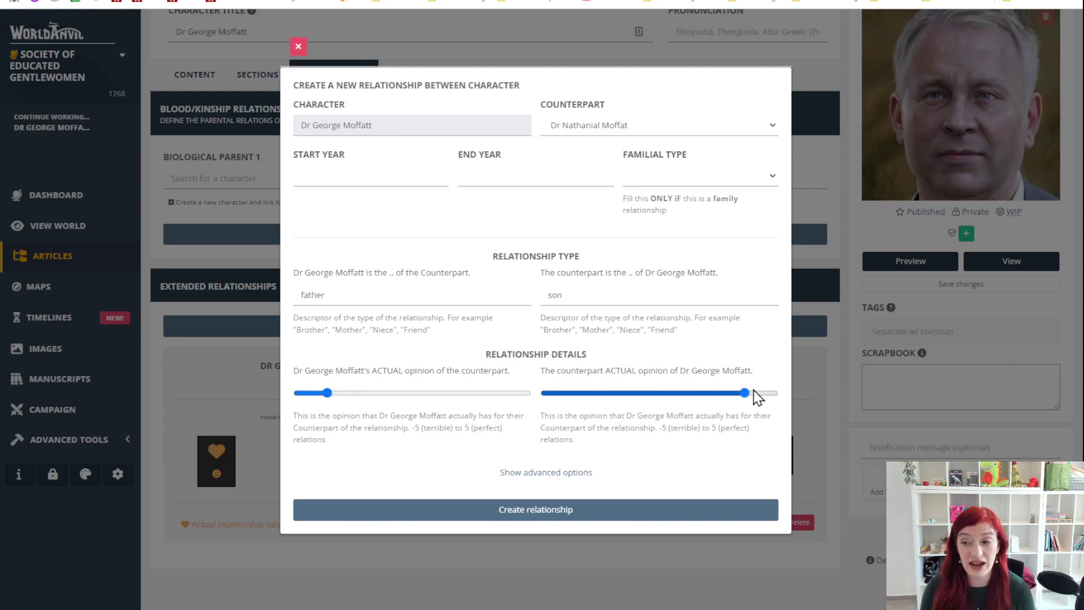
pyautogui.click(541, 477)
pyautogui.scroll(-5, 562, 350)
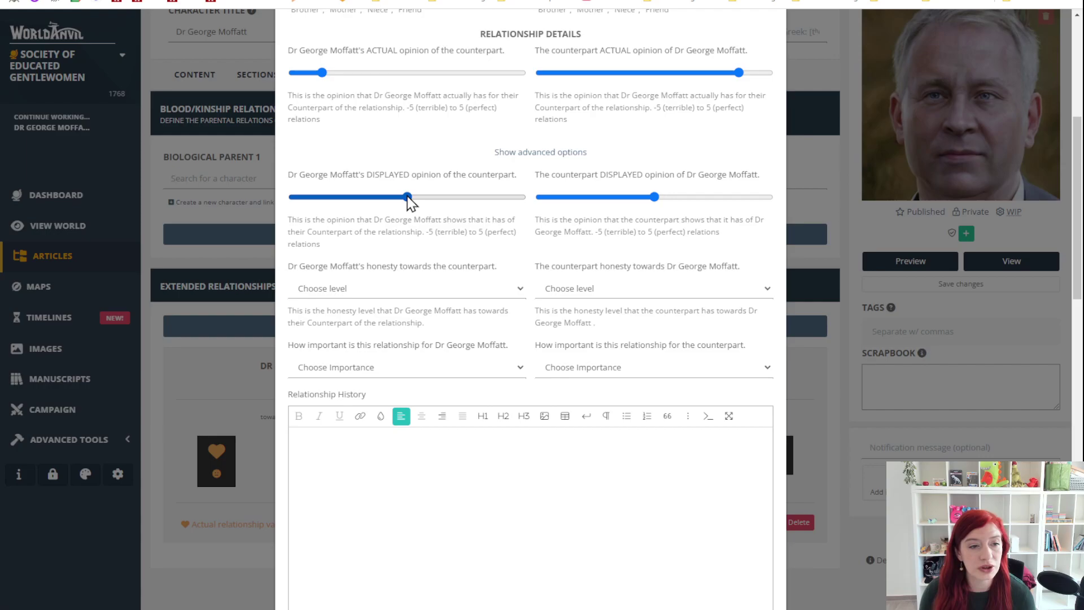
pyautogui.moveTo(407, 198); pyautogui.dragTo(377, 201)
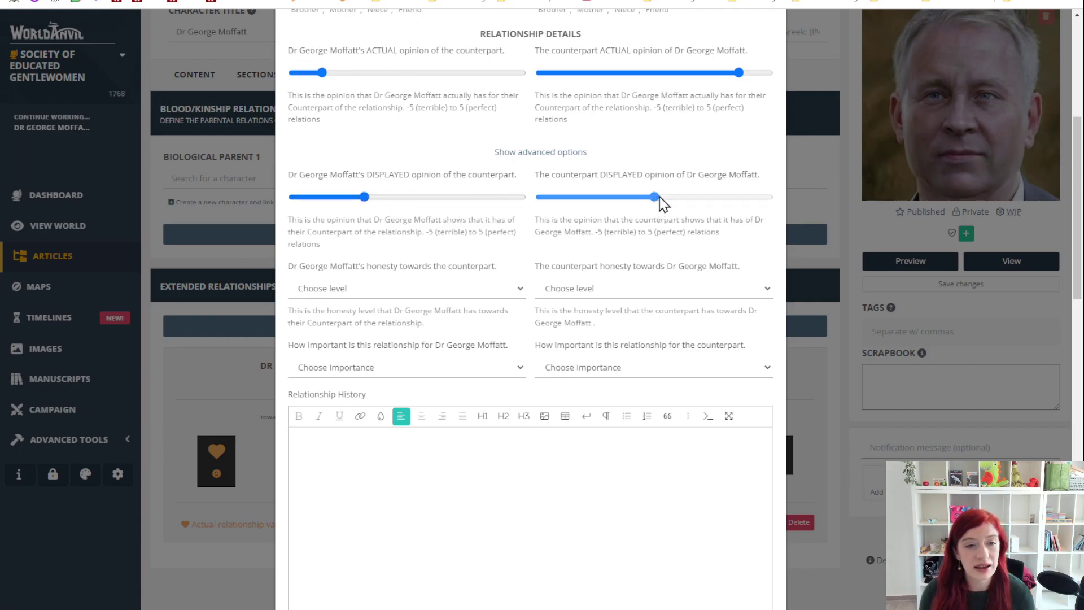
pyautogui.moveTo(655, 197); pyautogui.dragTo(743, 198)
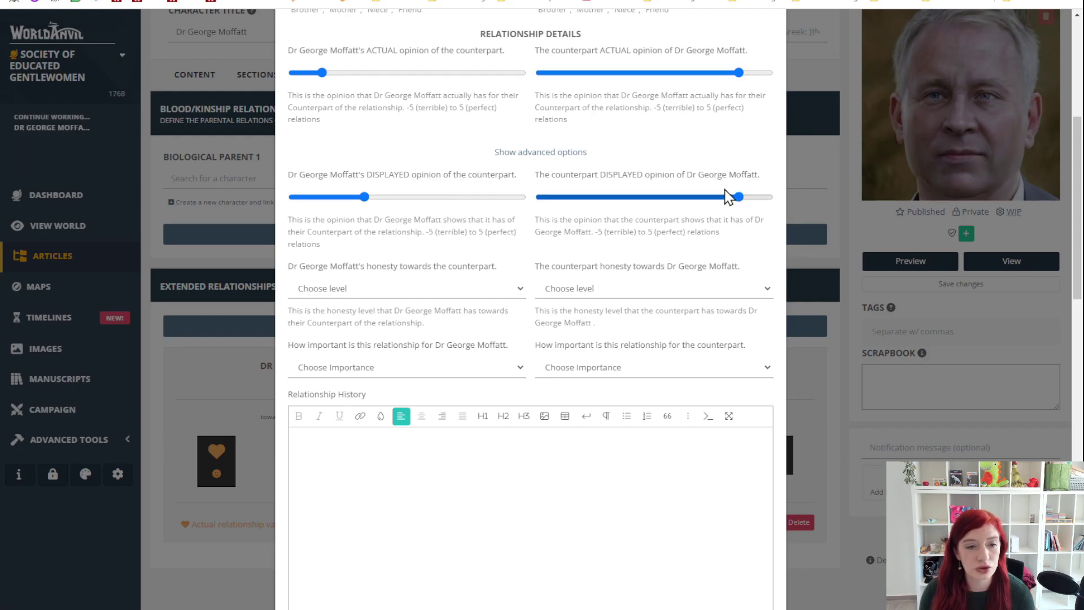
# Set honesty to Dishonest for George and Frank for the son, importance Important and Vital
pyautogui.click(608, 287)
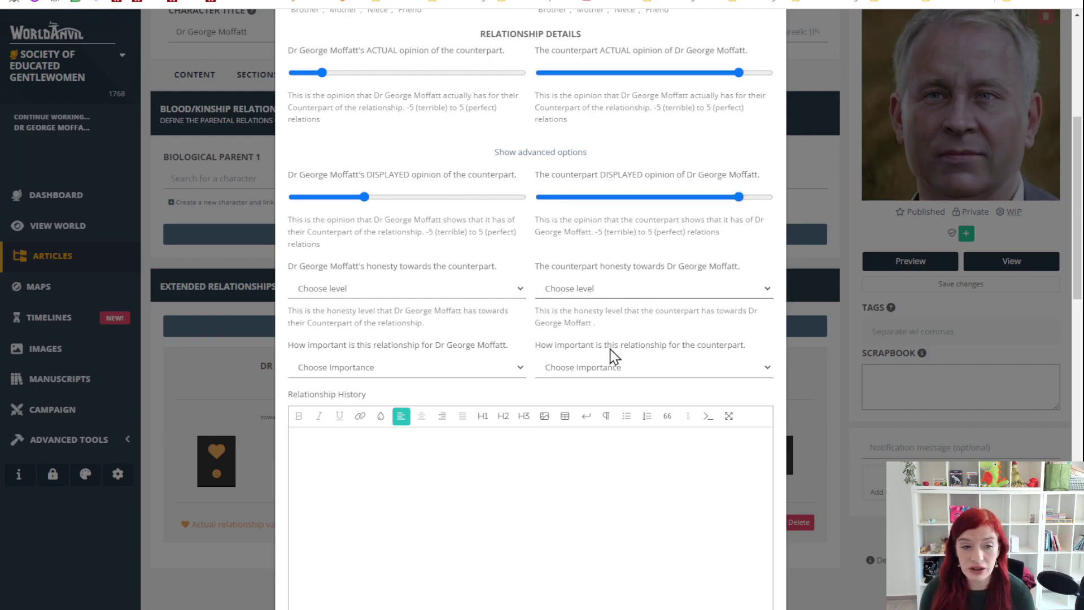
pyautogui.click(609, 361)
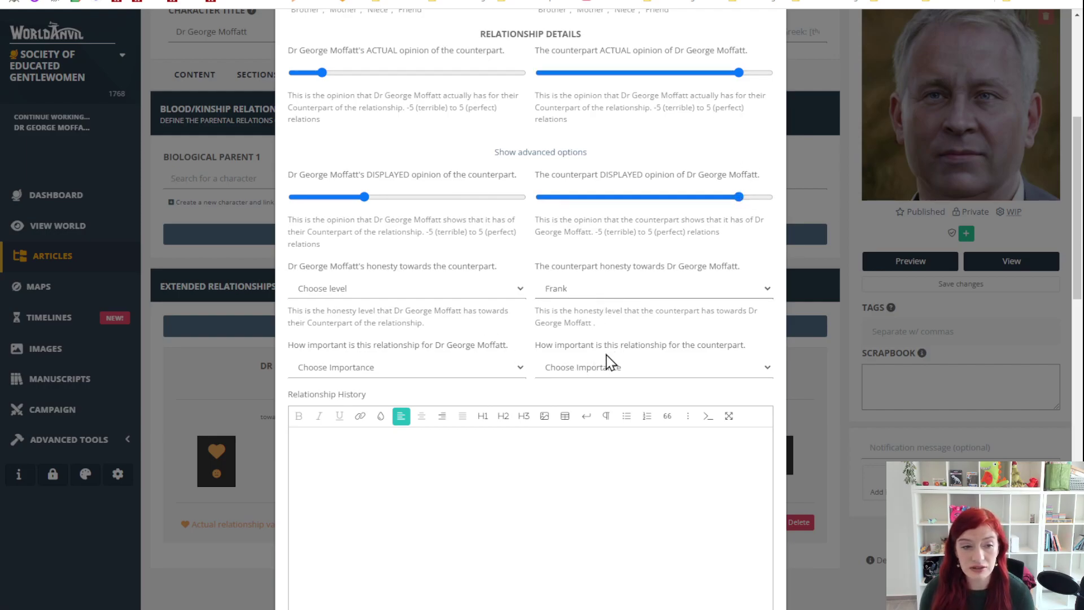
pyautogui.click(399, 331)
pyautogui.scroll(-2, 402, 288)
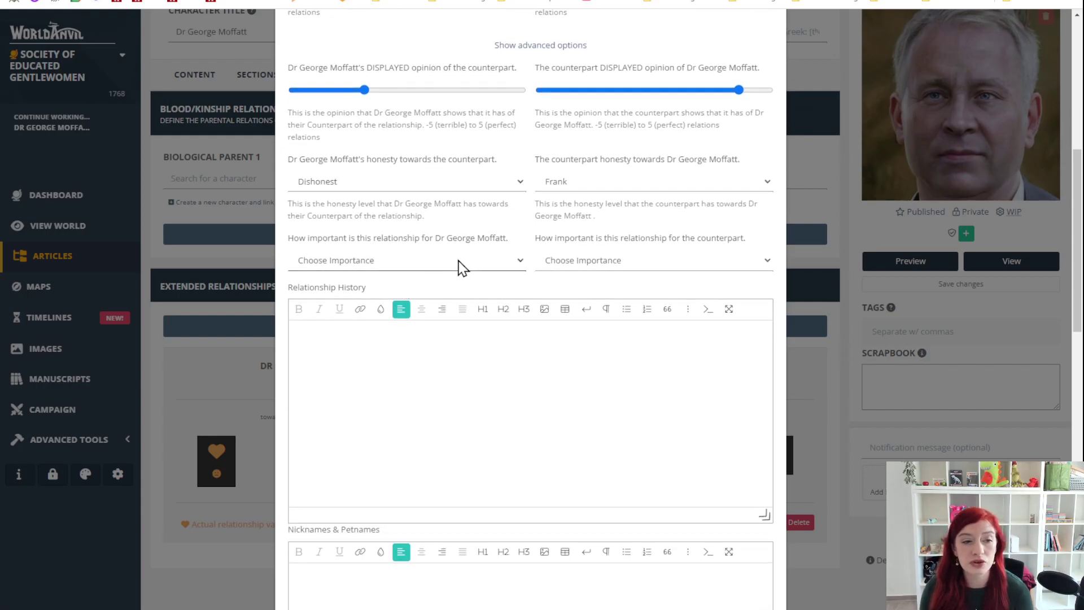
pyautogui.click(435, 300)
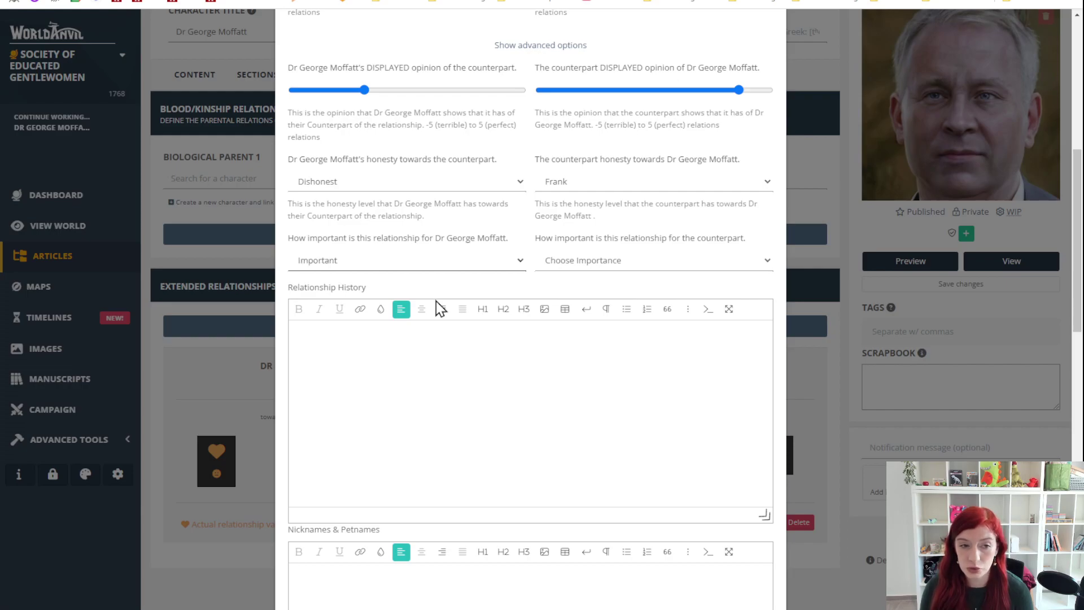
pyautogui.click(567, 322)
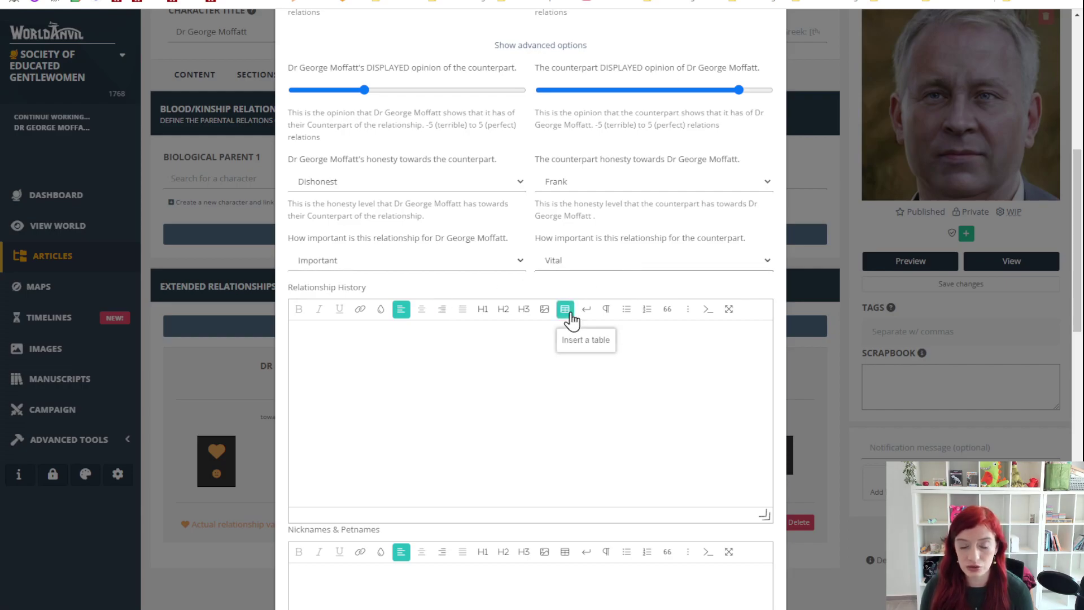
# Scroll past the Relationship Reasoning and Shared secrets fields, leaving them empty
pyautogui.scroll(-2, 503, 274)
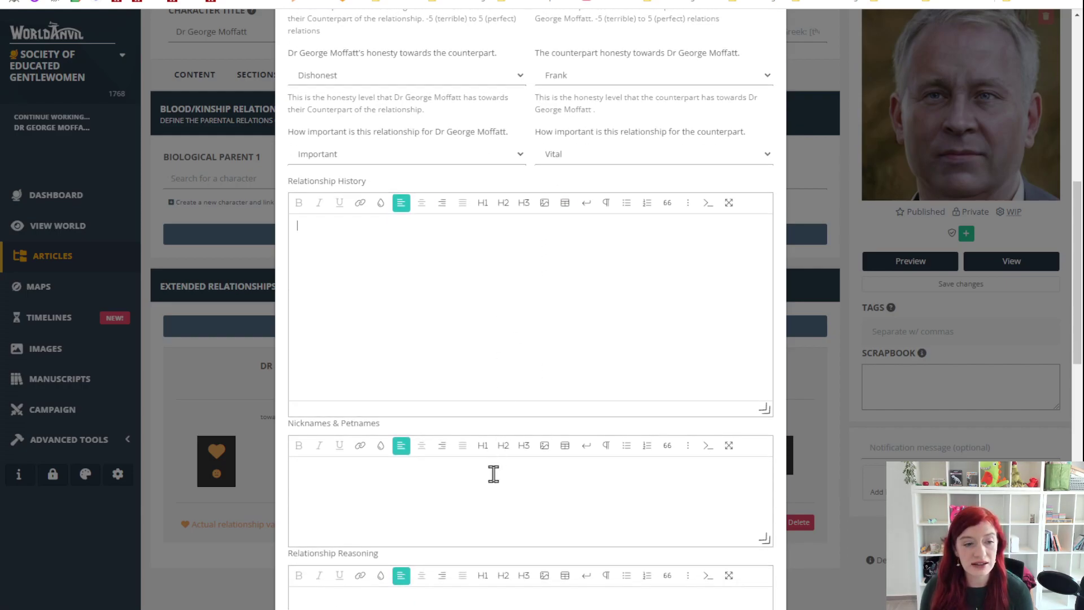
pyautogui.scroll(-5, 525, 333)
pyautogui.click(522, 313)
pyautogui.scroll(-3, 498, 418)
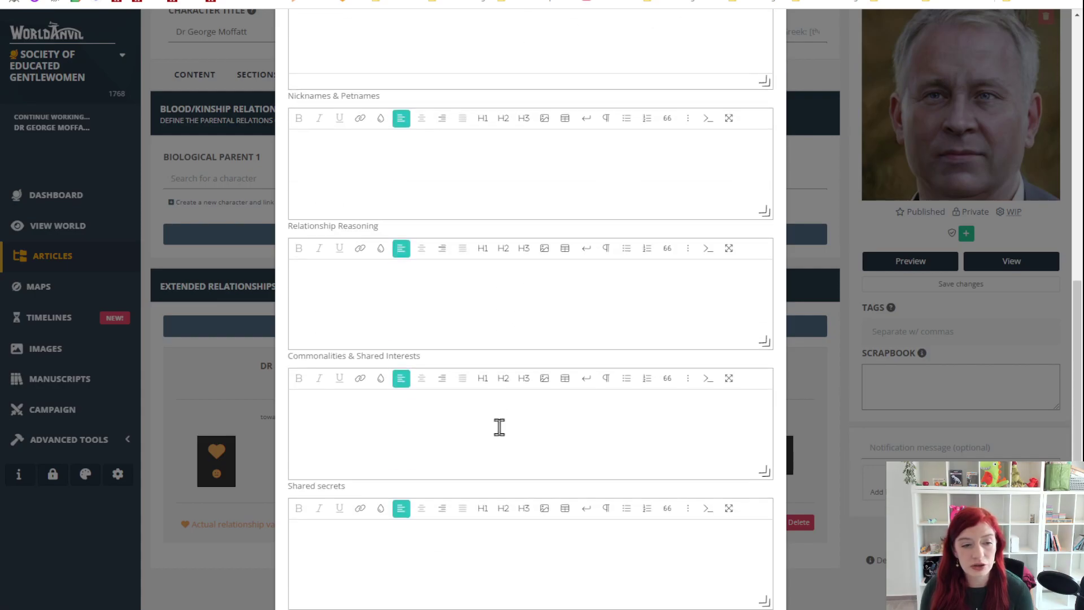
pyautogui.click(554, 364)
pyautogui.scroll(-4, 537, 367)
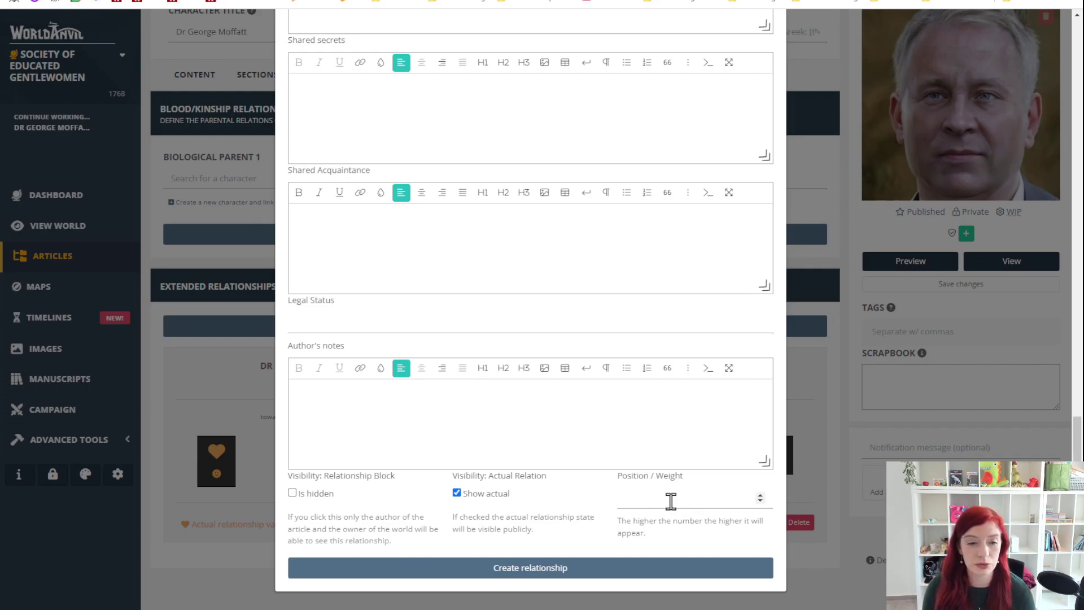
# Create the father–son relationship and return to the published article tab
pyautogui.click(670, 500)
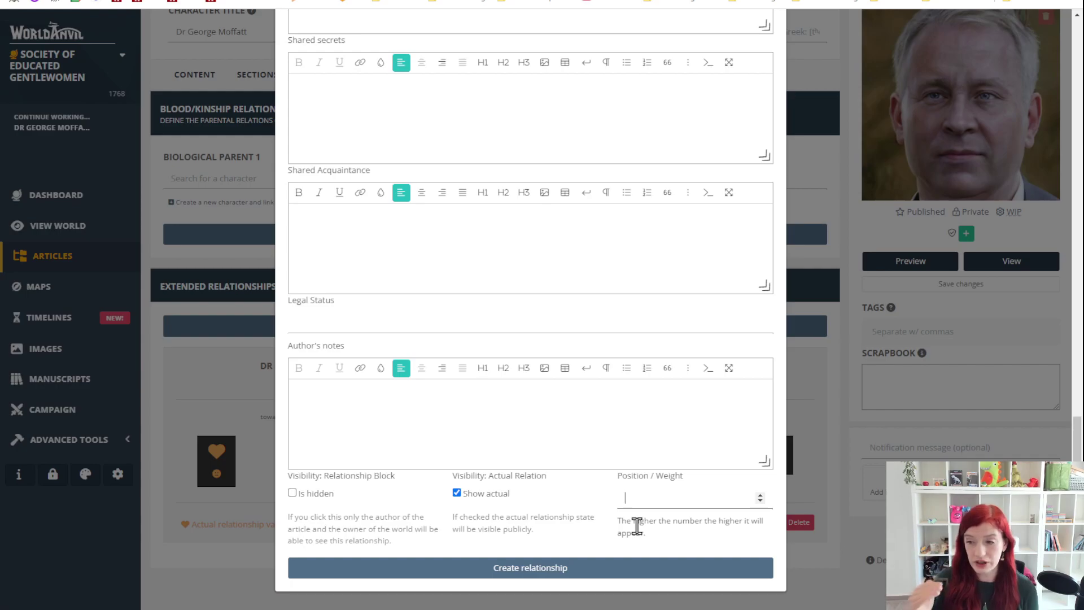
pyautogui.click(533, 574)
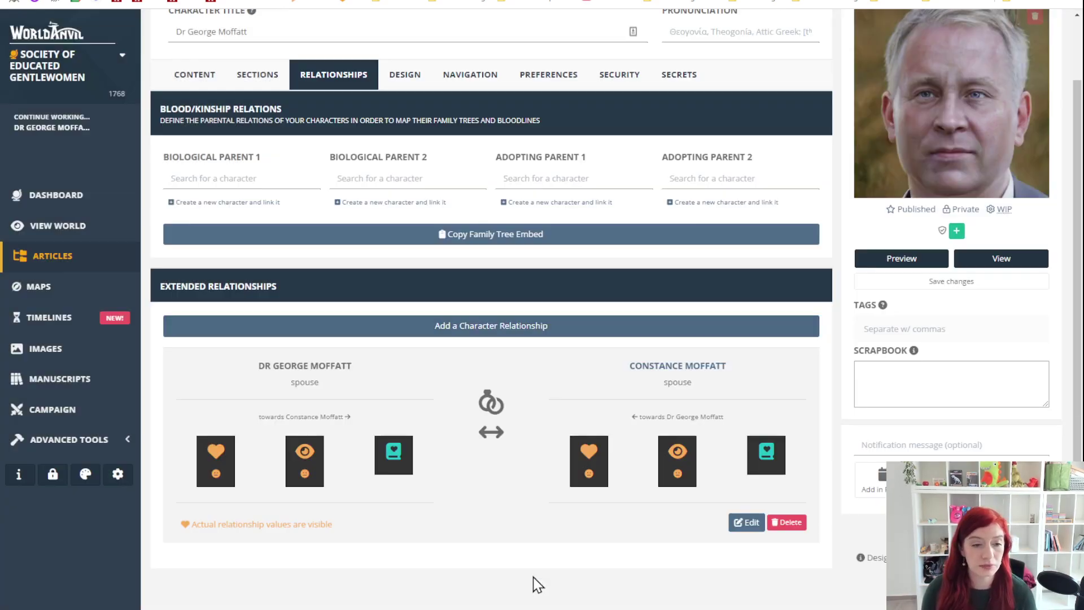
pyautogui.scroll(-5, 706, 217)
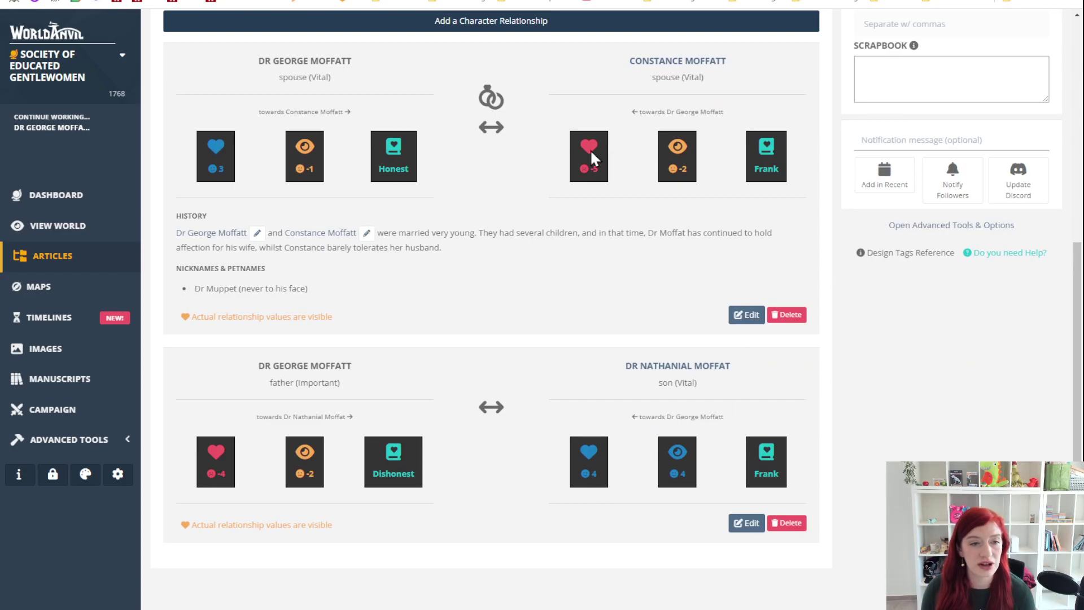
pyautogui.click(71, 4)
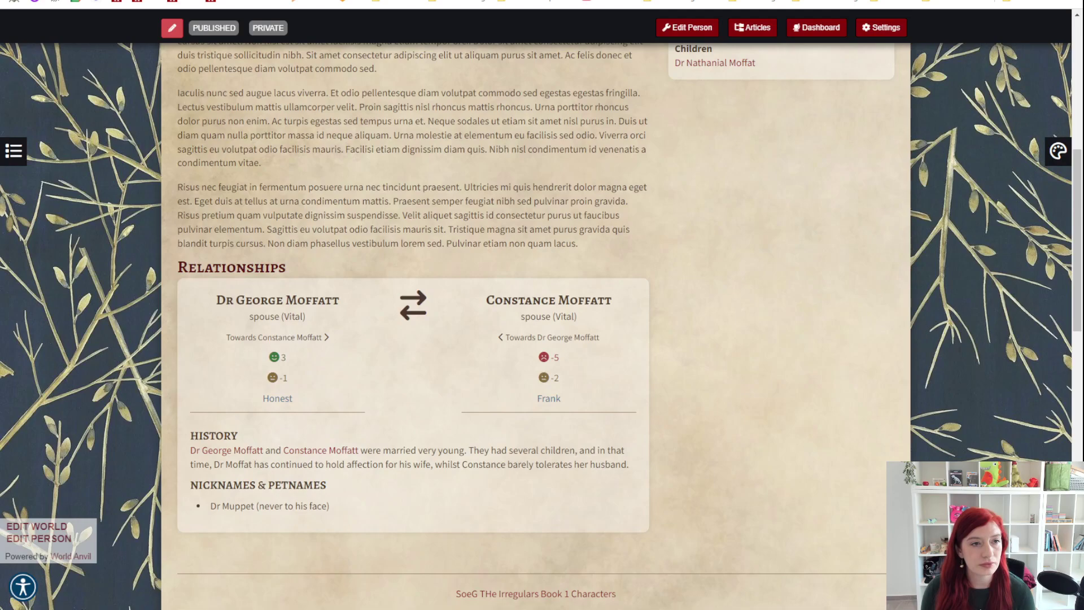
pyautogui.scroll(4, 412, 282)
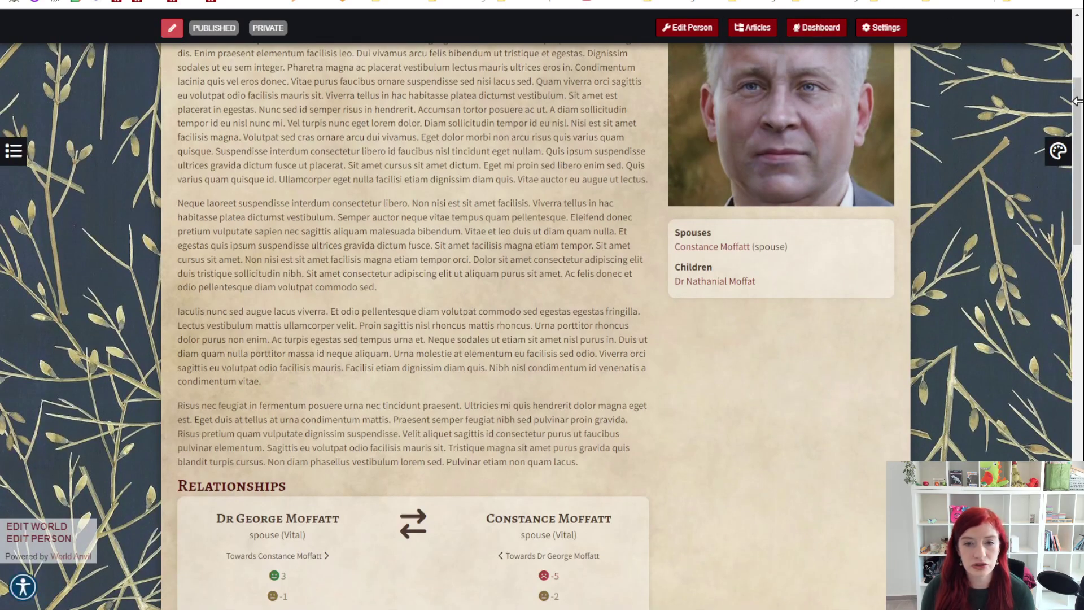
pyautogui.moveTo(1075, 100); pyautogui.dragTo(1079, 245)
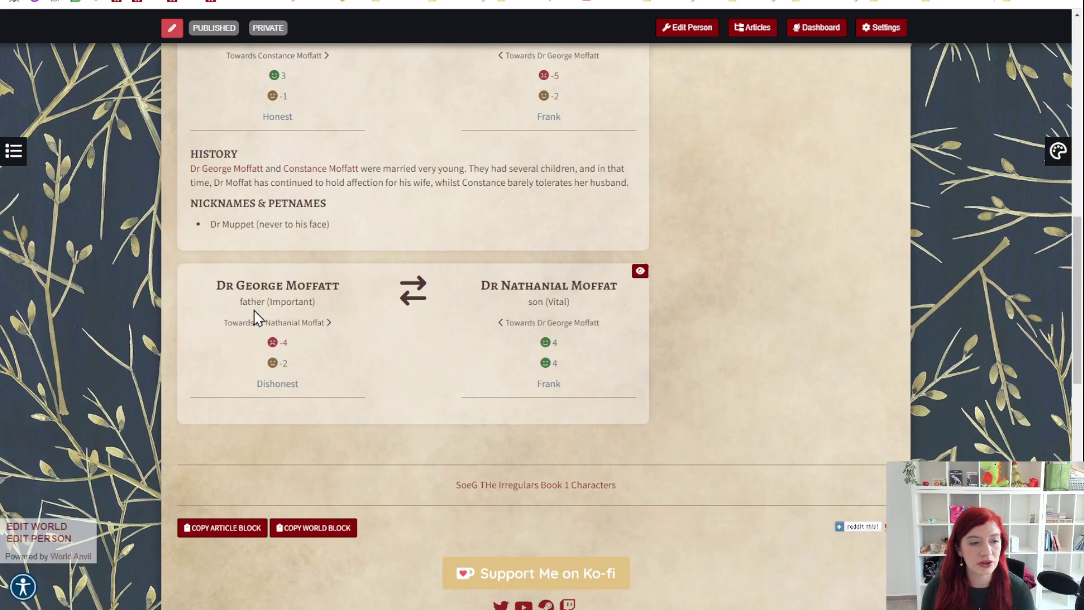